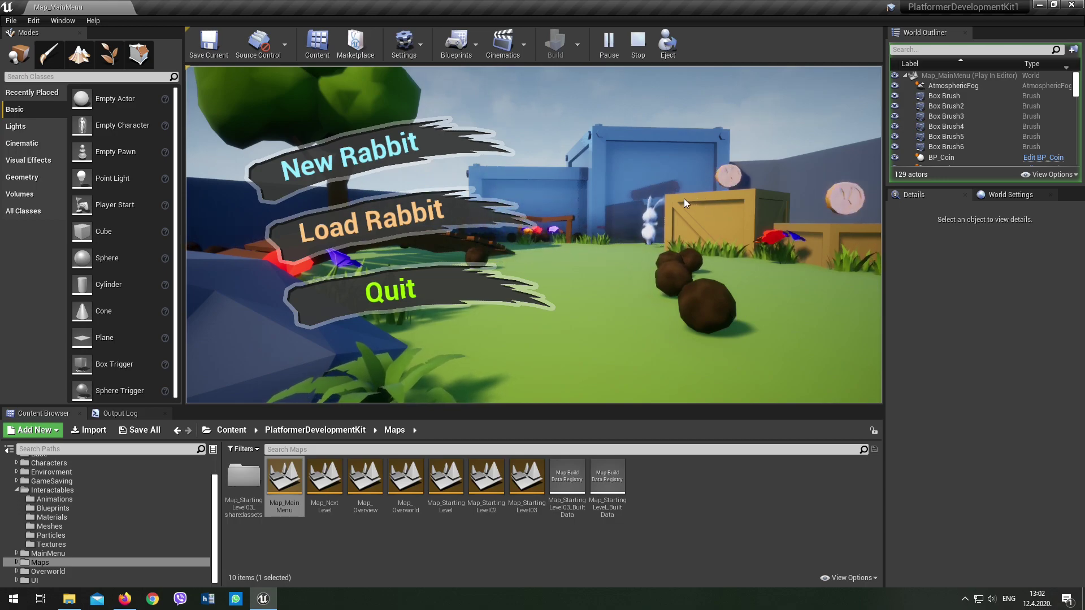
# - Play full-screen, start a New Rabbit game and run the rabbit into the Grassy Islands level
pyautogui.press('F11')
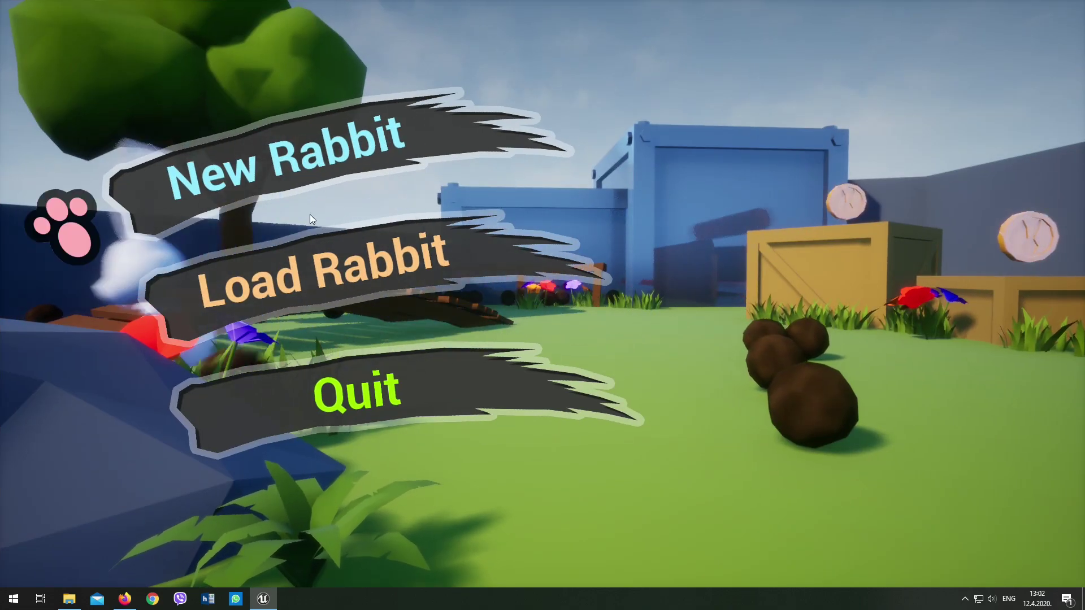
pyautogui.click(325, 151)
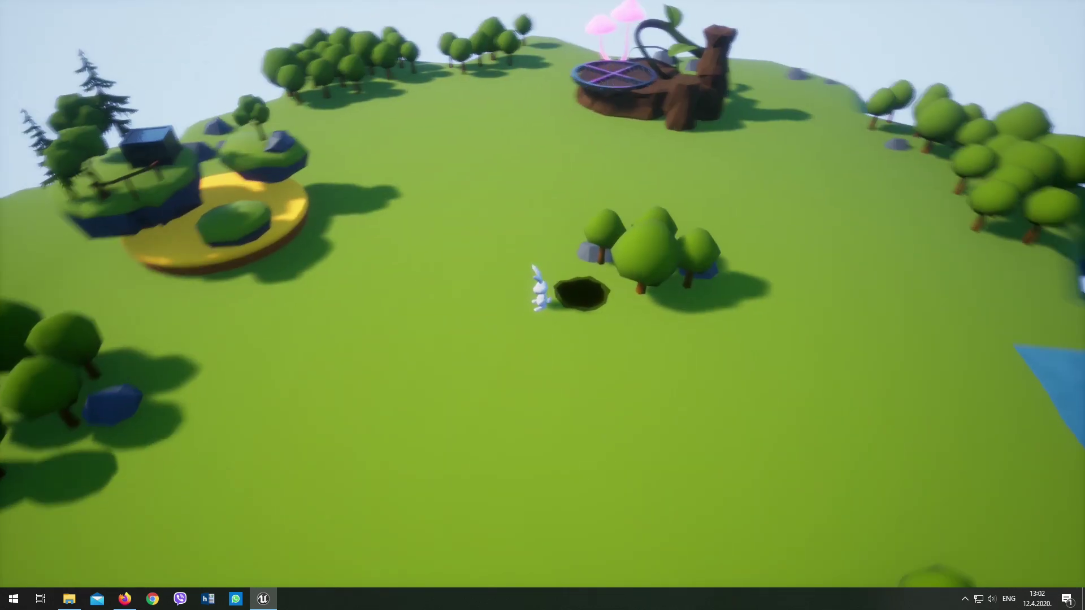
pyautogui.press('s')
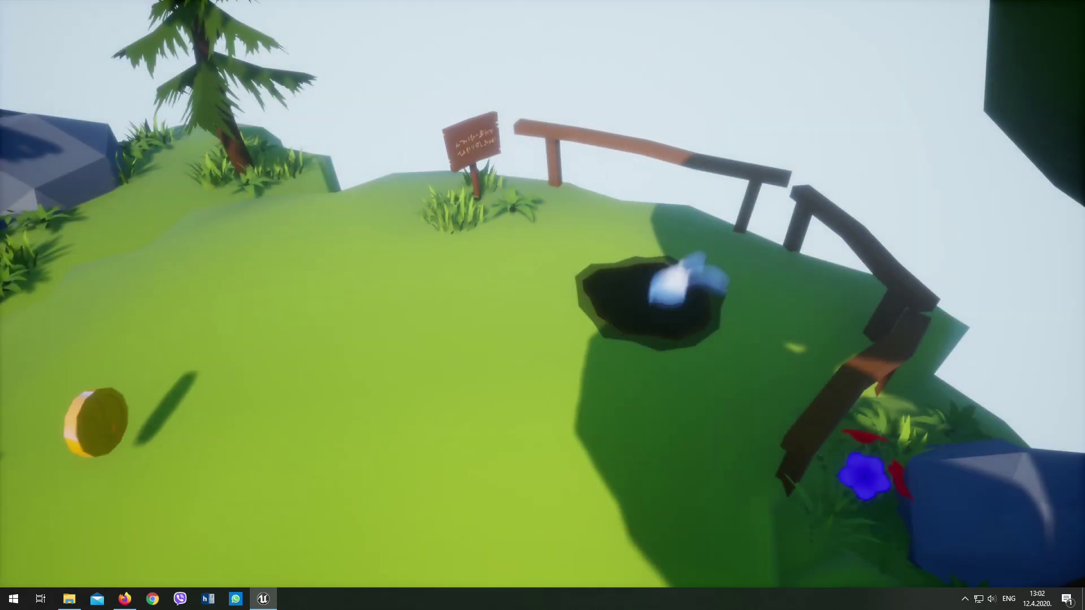
# - Run across Grassy Islands collecting coins along the plank bridges, then jump into the finish hole
pyautogui.press('w')
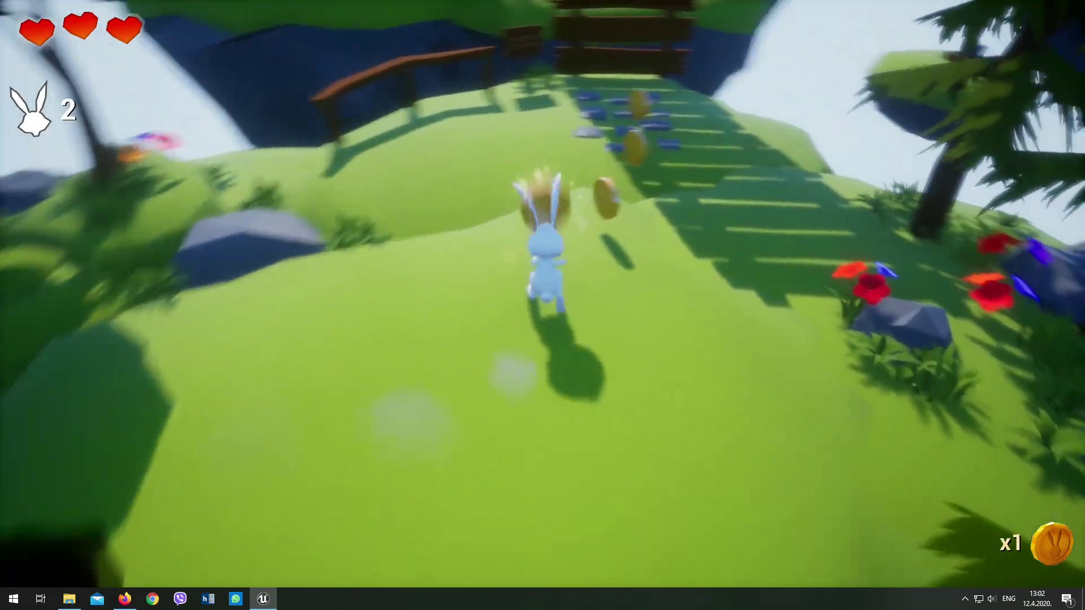
pyautogui.press('w')
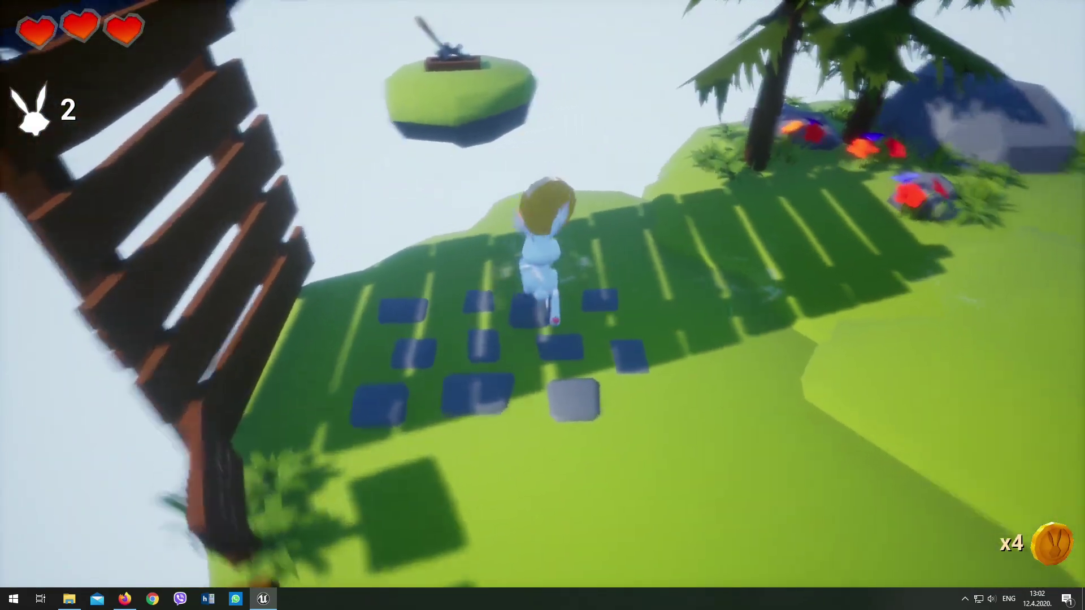
pyautogui.press('w')
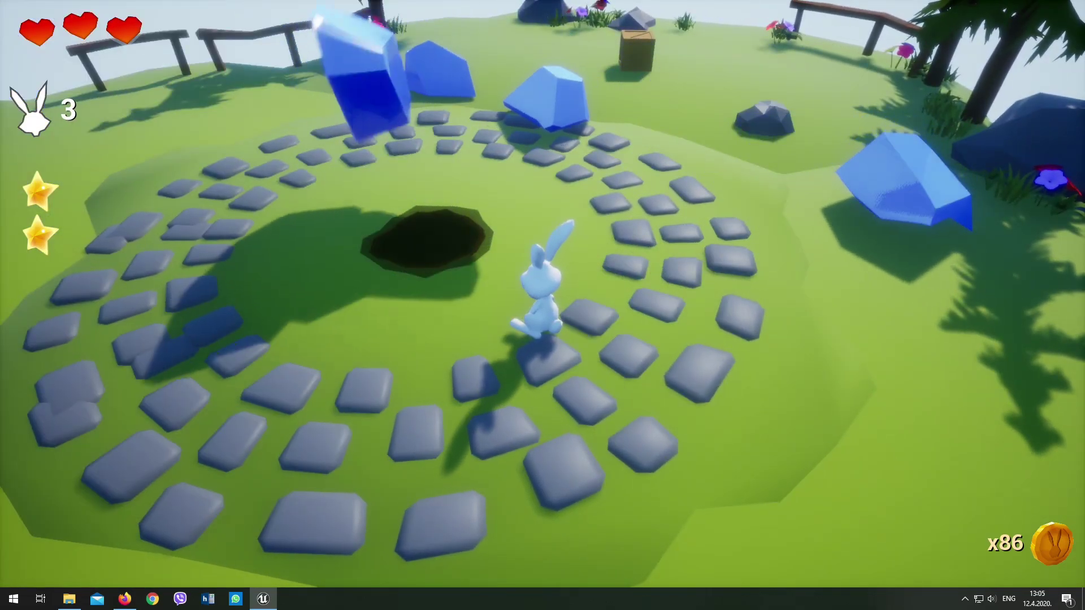
pyautogui.press('space')
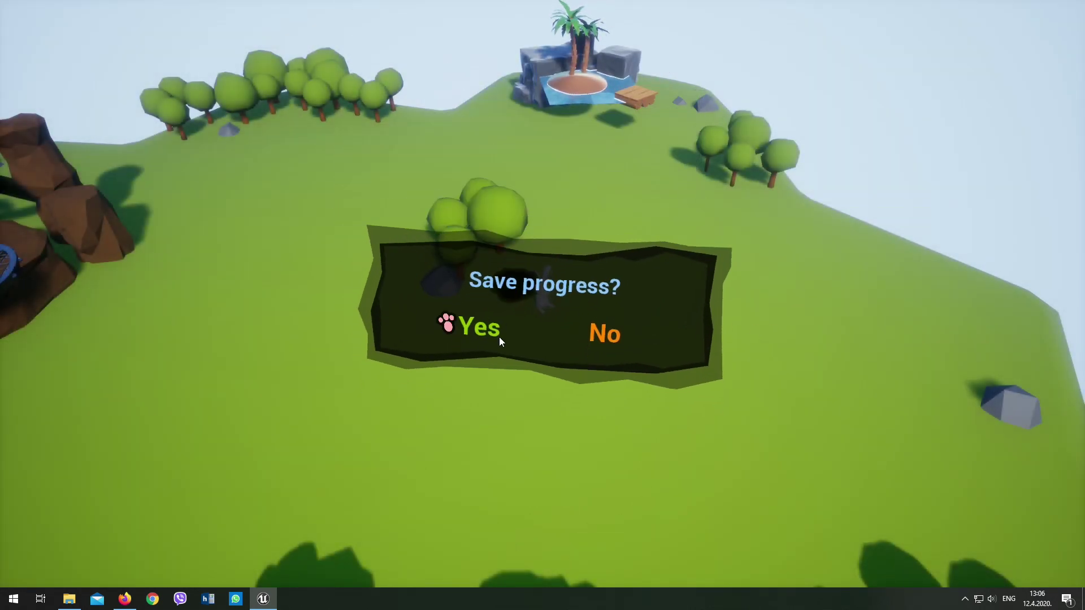
# - Save progress, then walk the rabbit to the Grassy Islands marker to view its stars and coins
pyautogui.click(479, 328)
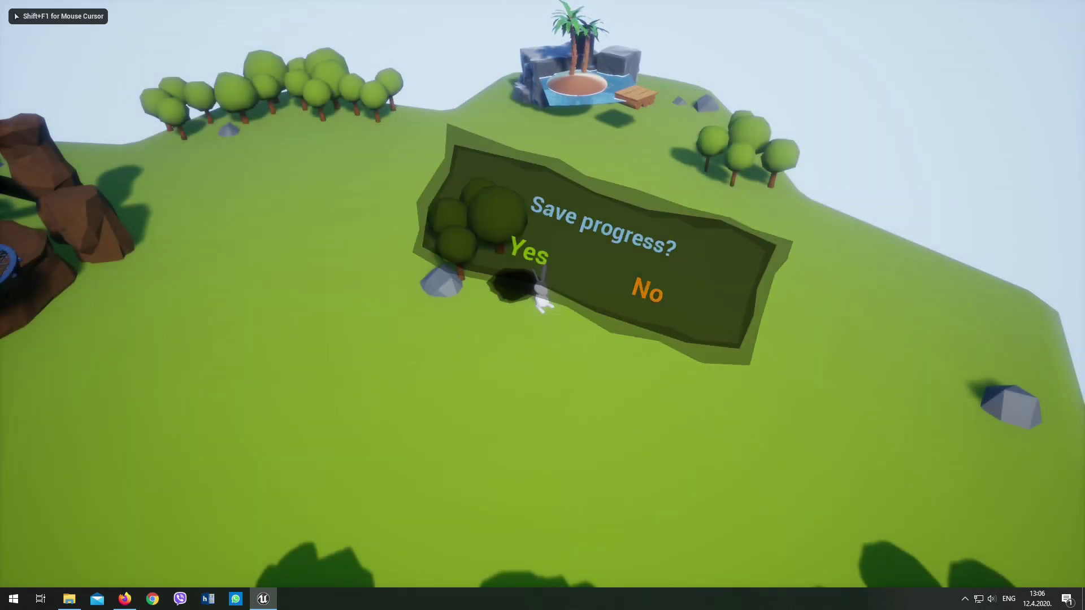
pyautogui.press('w')
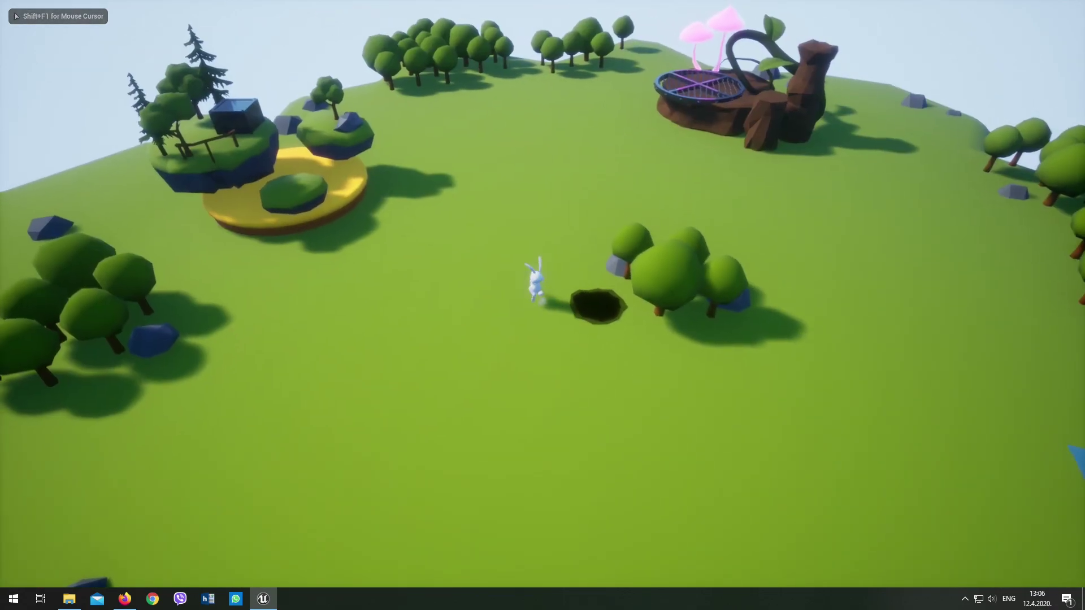
pyautogui.press('w')
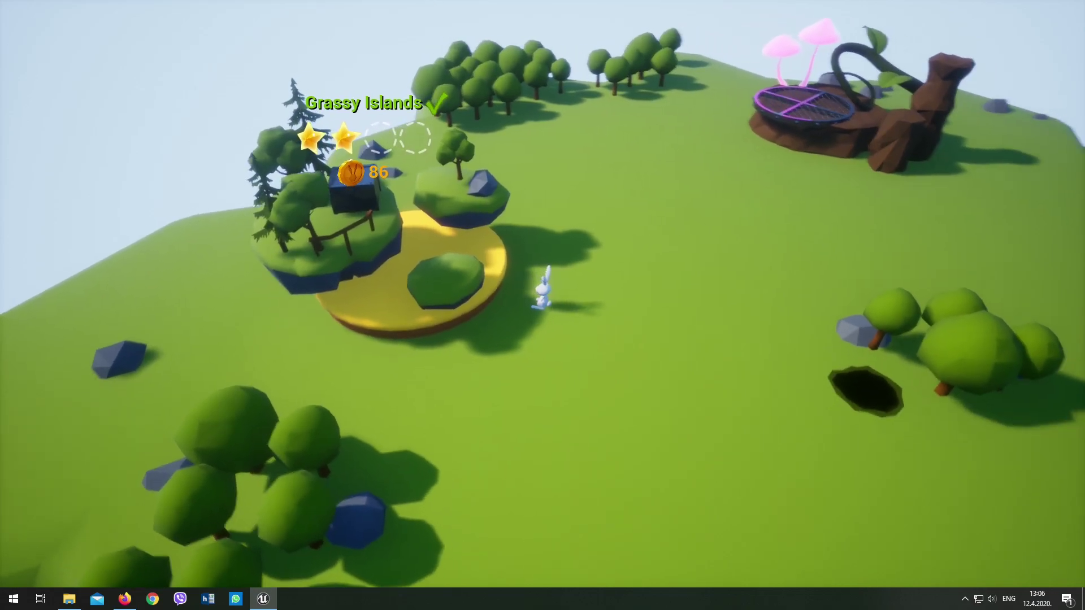
pyautogui.press('w')
pyautogui.press('w')
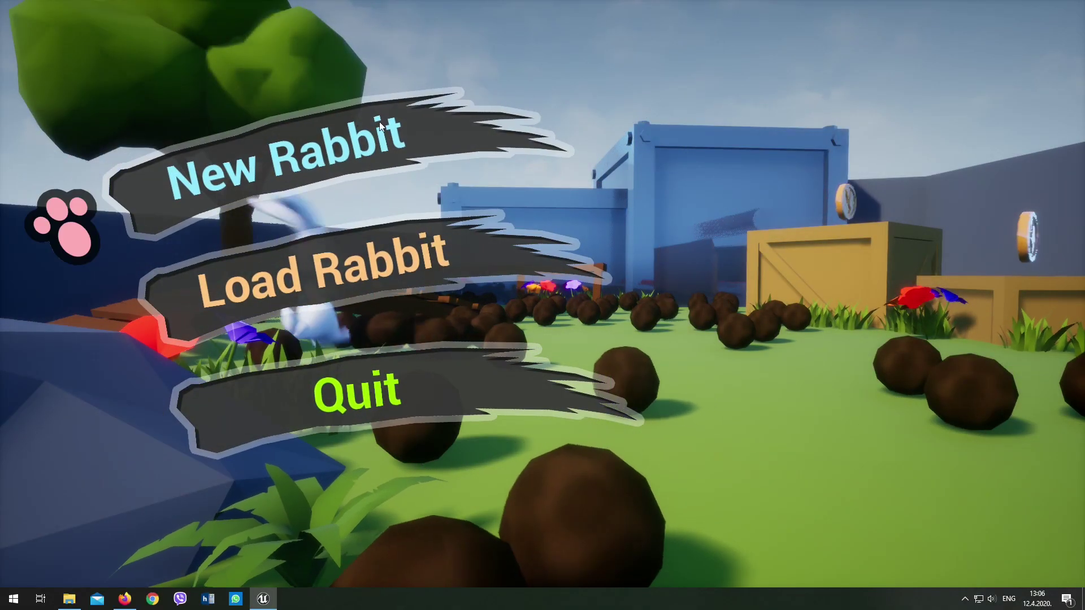
# - Load the saved rabbit game and move the rabbit out of the level hole
pyautogui.click(292, 271)
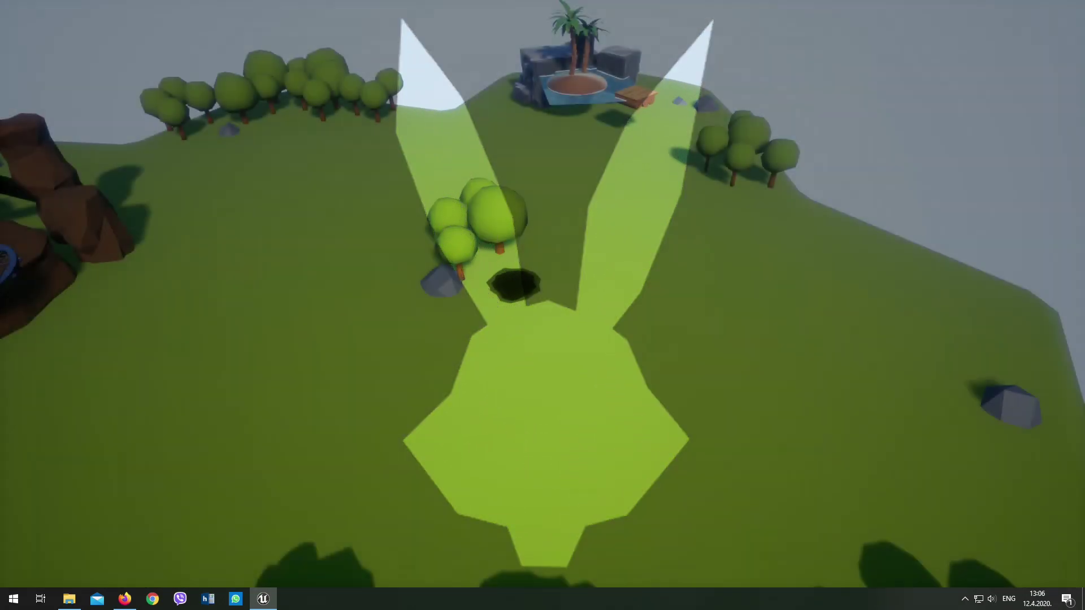
pyautogui.press('w')
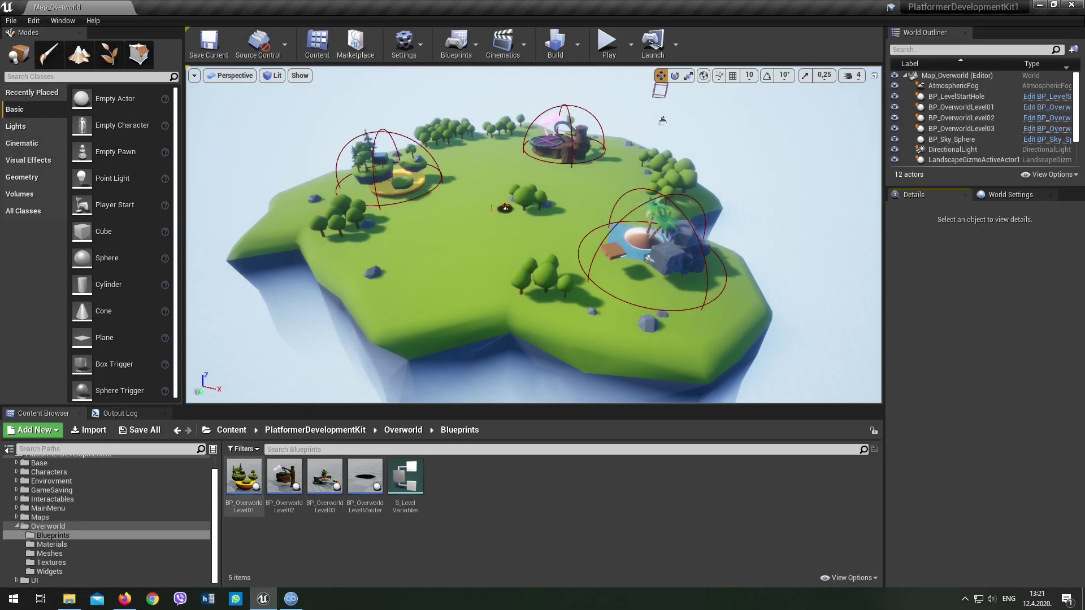
# - Duplicate BP_OverworldLevel01 as BP_OverworldLevel04 and open the copy
pyautogui.rightClick(245, 481)
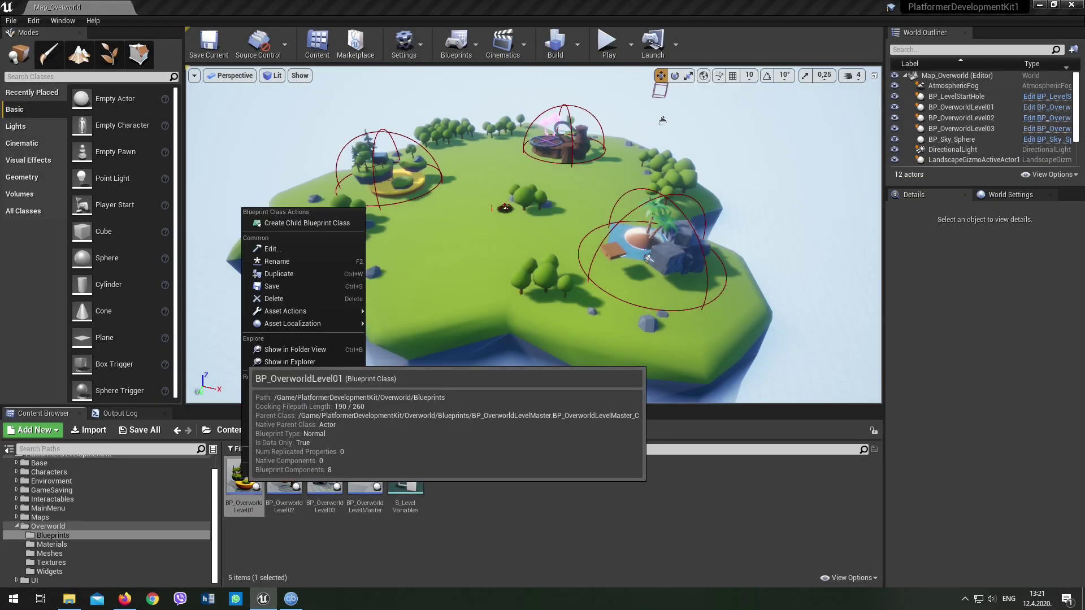
pyautogui.click(317, 273)
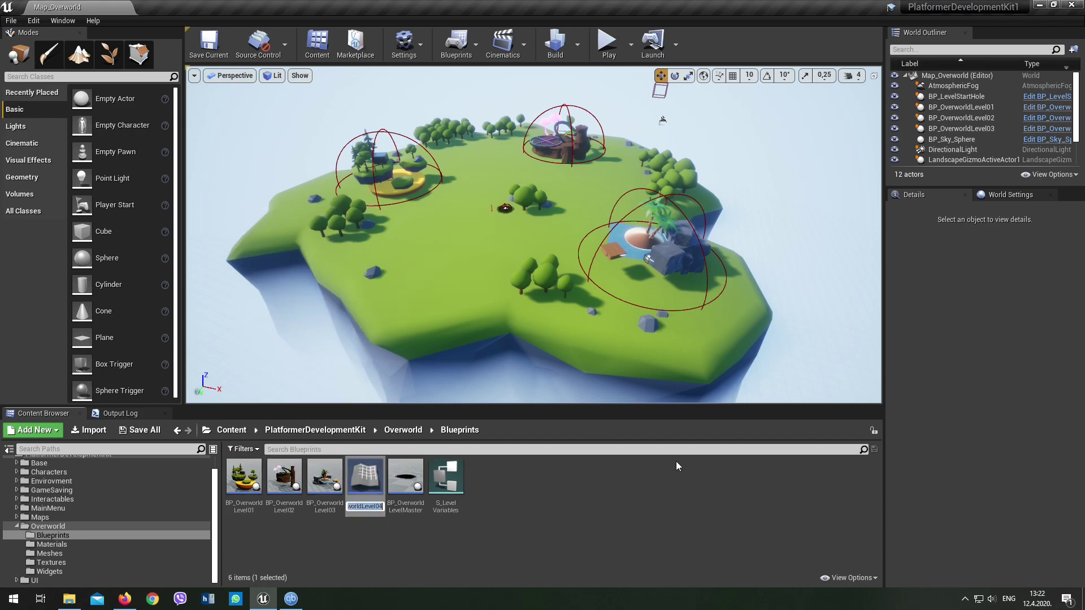
pyautogui.press('Return')
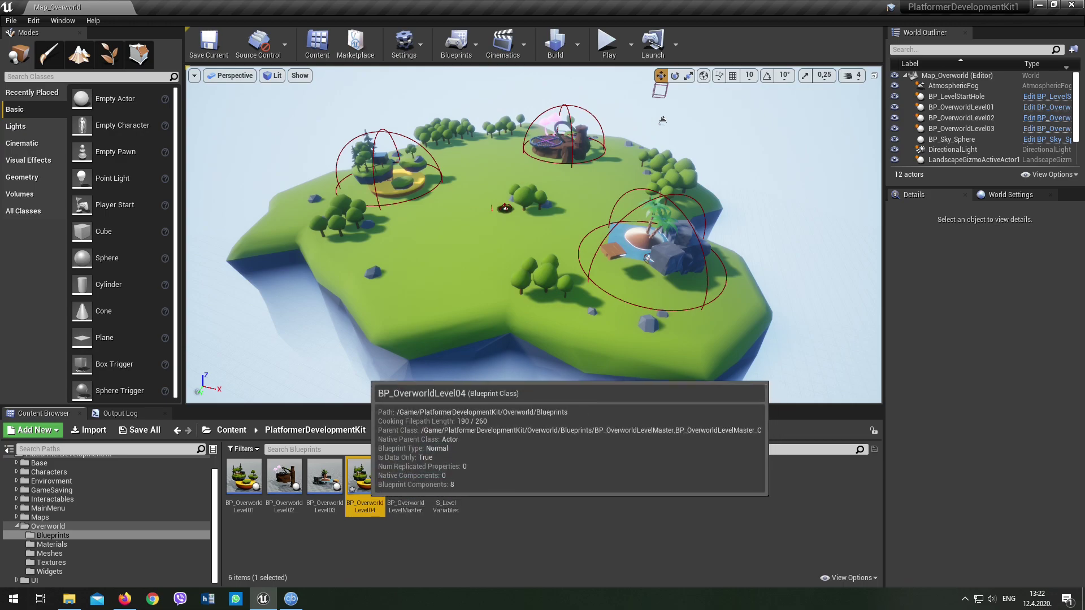
pyautogui.doubleClick(365, 483)
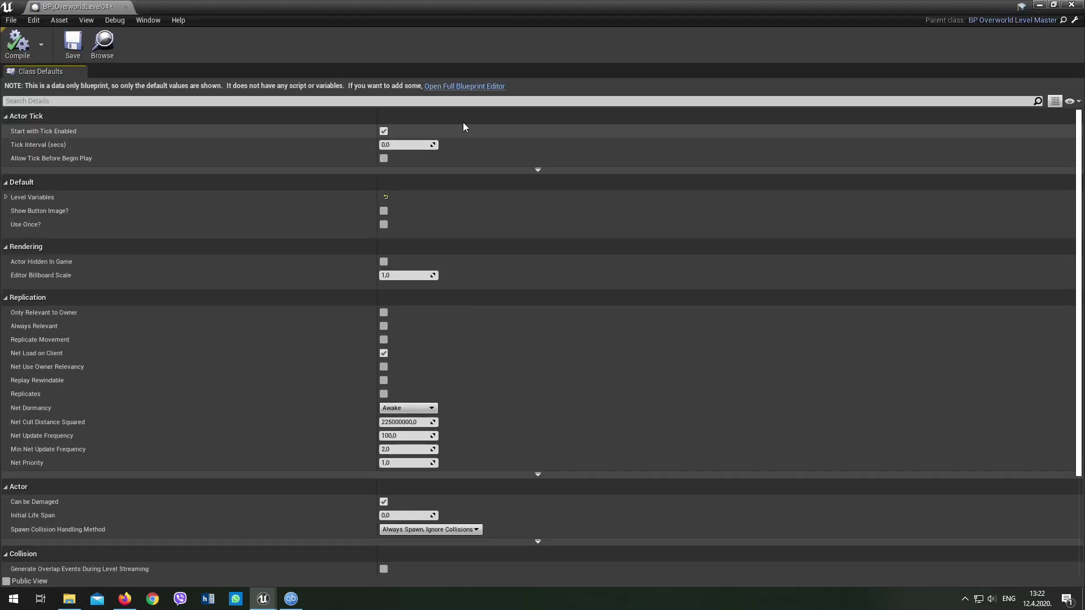
# - Open BP_OverworldLevel04 in the full editor, dock it beside Map_Overworld and expand Level Variables
pyautogui.click(473, 87)
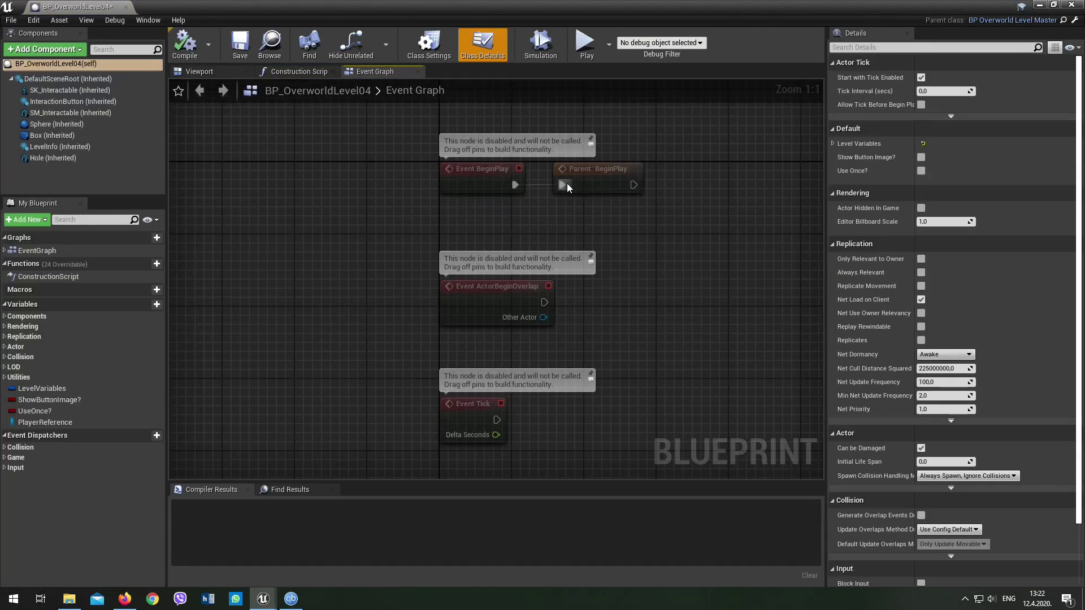
pyautogui.moveTo(110, 6); pyautogui.dragTo(261, 10)
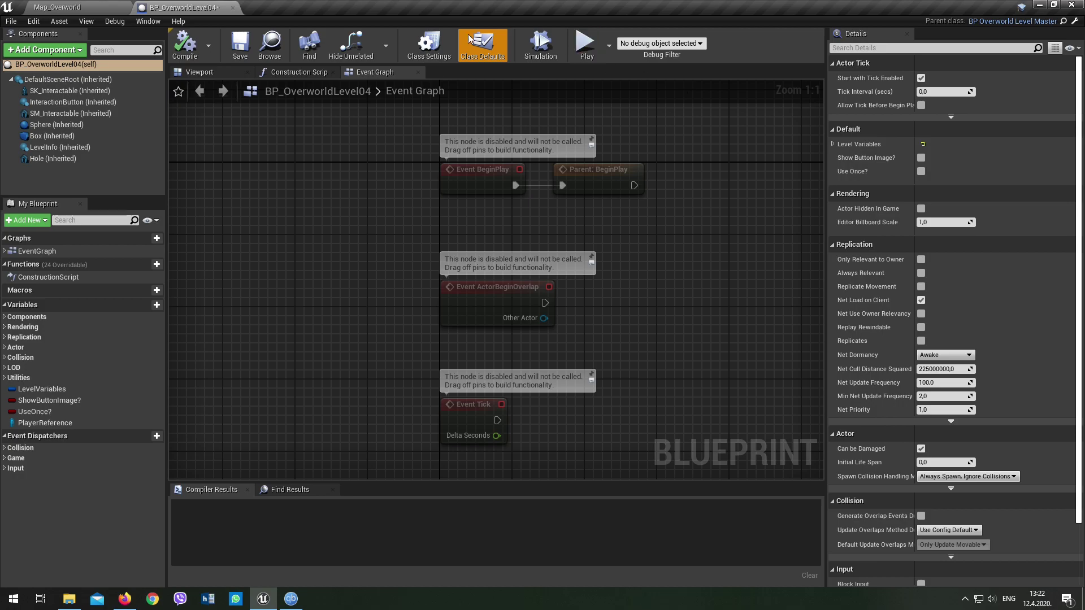
pyautogui.click(832, 143)
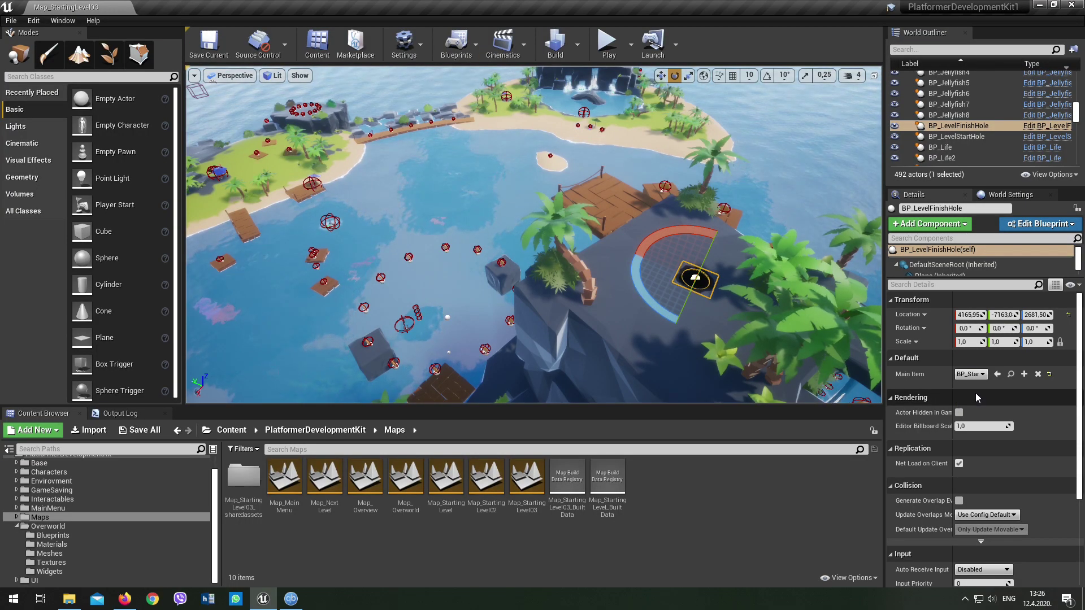
# - Set BP_LevelFinishHole's Main Item to BP_Star in Map_StartingLevel03
pyautogui.click(974, 375)
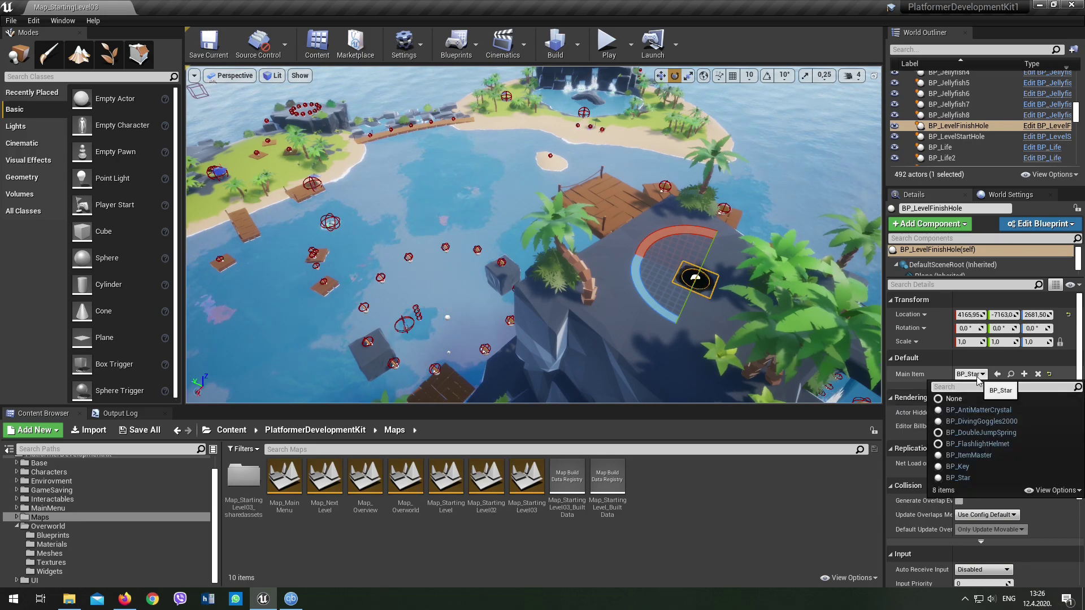
pyautogui.click(959, 479)
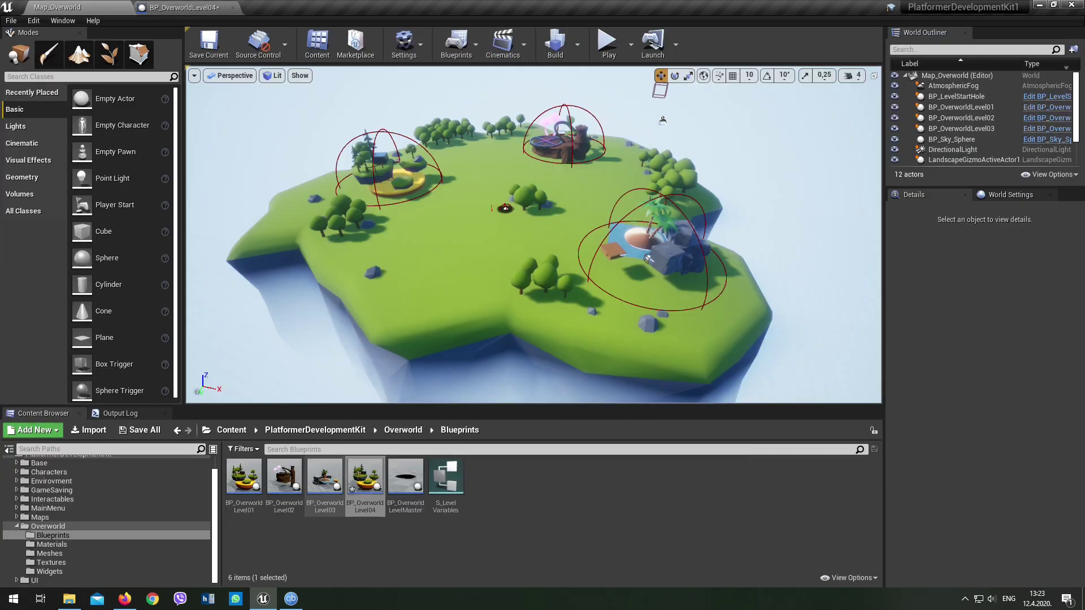
# - Drop BP_OverworldLevel04 onto the overworld island near its centre
pyautogui.click(446, 213)
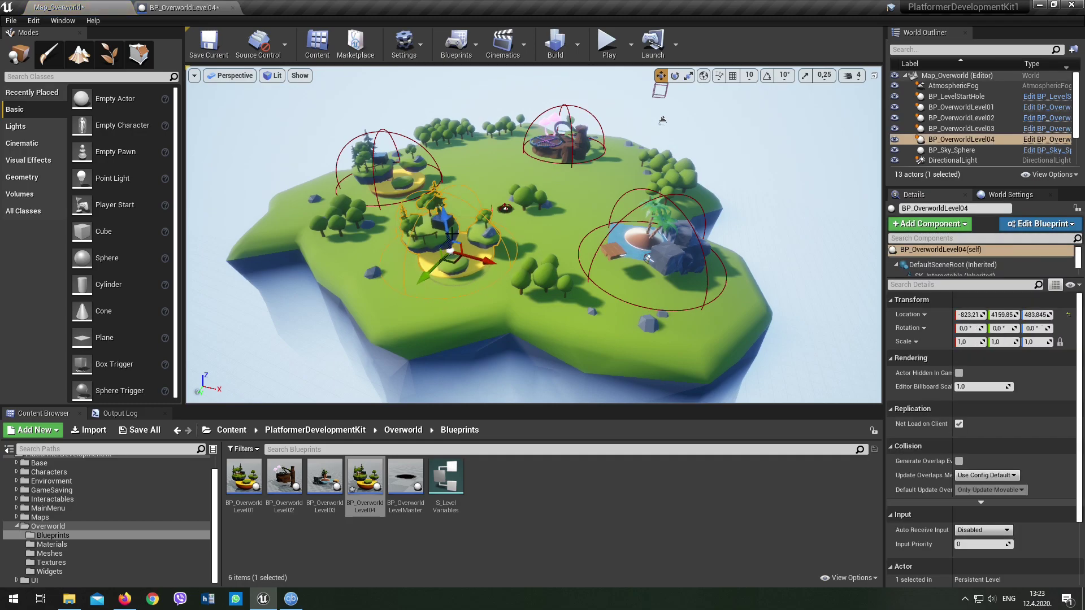